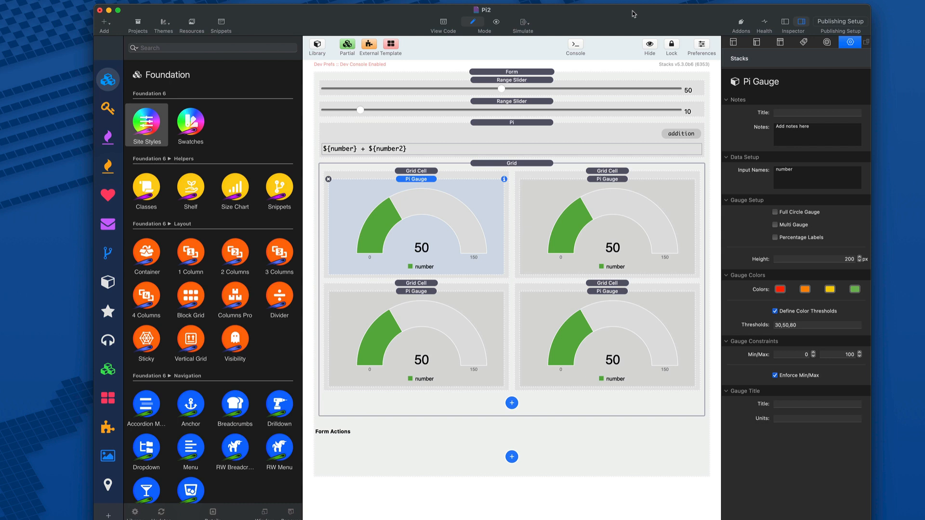
Inspect the field names and settings of both range sliders and of the Pi addition stack.
{"action": "left_click", "coordinate": [540, 80]}
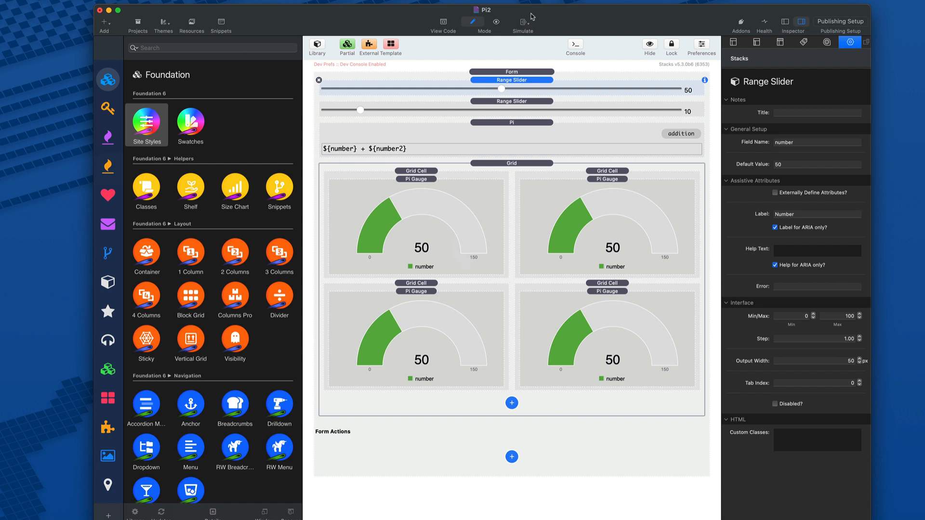
{"action": "left_click", "coordinate": [511, 108]}
{"action": "left_click", "coordinate": [520, 83]}
{"action": "double_click", "coordinate": [805, 142]}
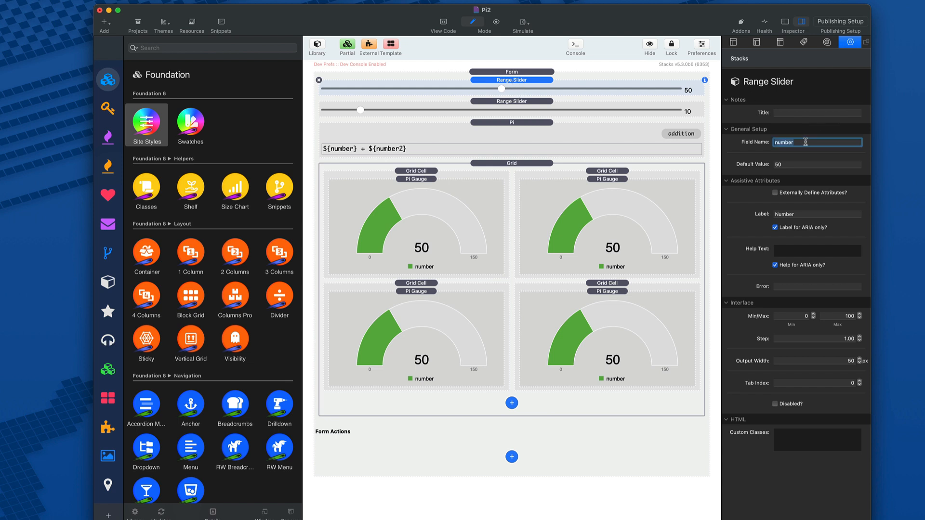
{"action": "left_click", "coordinate": [593, 109]}
{"action": "double_click", "coordinate": [811, 142]}
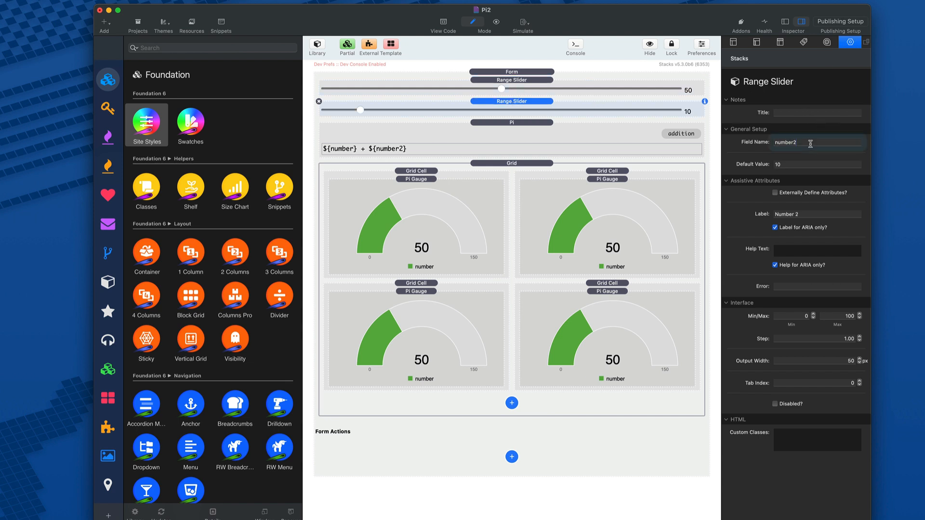
{"action": "left_click", "coordinate": [534, 131]}
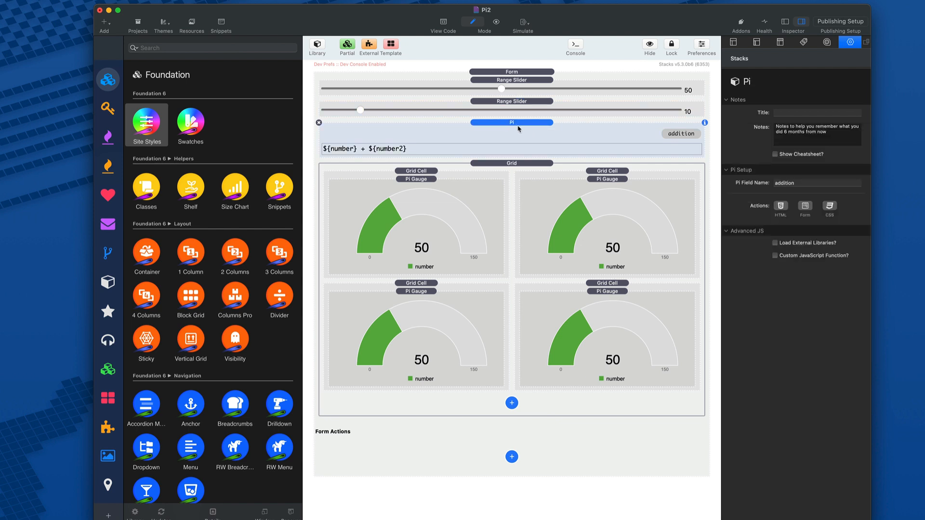
{"action": "double_click", "coordinate": [806, 183]}
{"action": "left_click", "coordinate": [509, 143]}
Compare the first Pi Gauge's input name with the field name of the first range slider.
{"action": "left_click", "coordinate": [439, 205]}
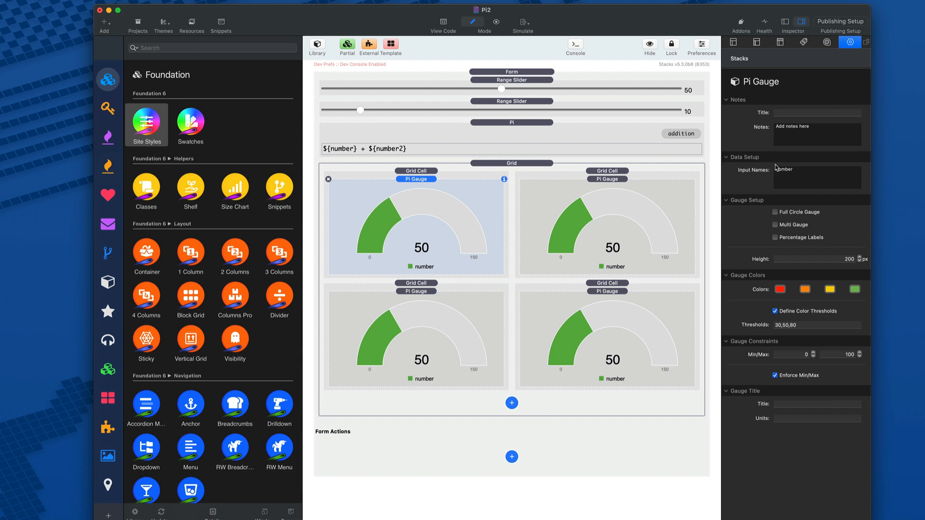
{"action": "left_click", "coordinate": [836, 176]}
{"action": "key", "text": "super+a"}
{"action": "left_click", "coordinate": [561, 87]}
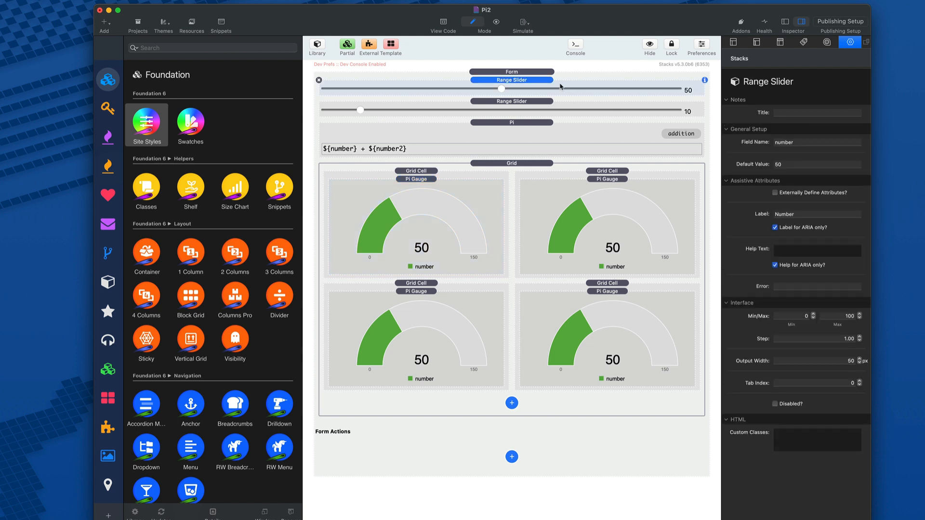
{"action": "left_click", "coordinate": [803, 141]}
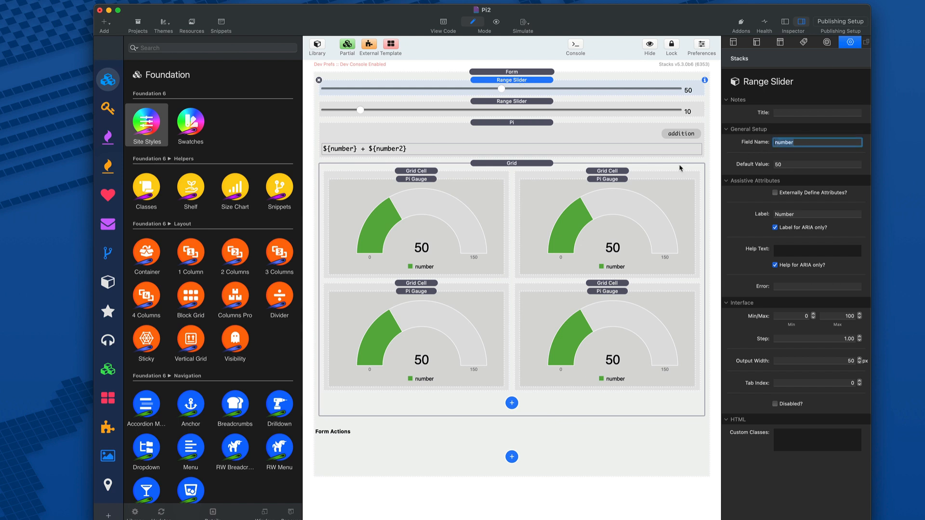
{"action": "left_click", "coordinate": [450, 208]}
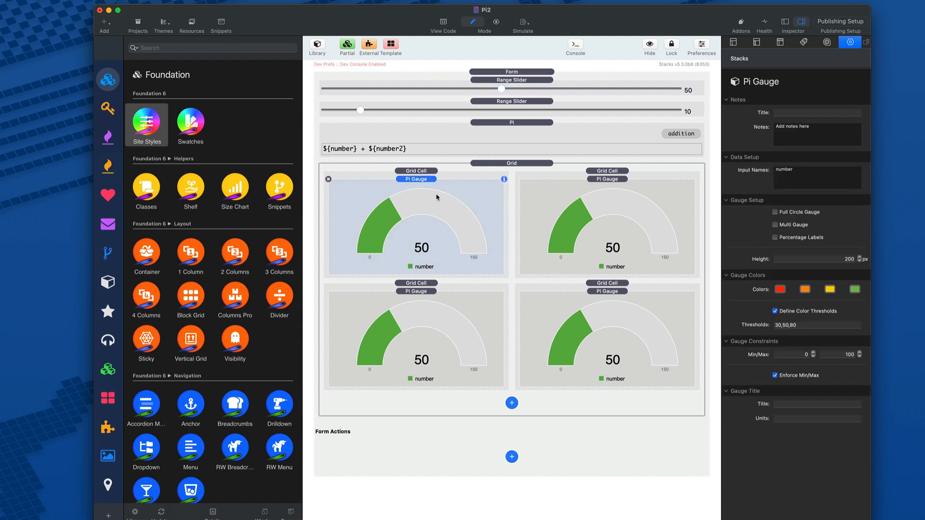
Preview the page and test the first gauge's threshold colors with the number slider at 83, 70 and 76.
{"action": "key", "text": "super+shift+p"}
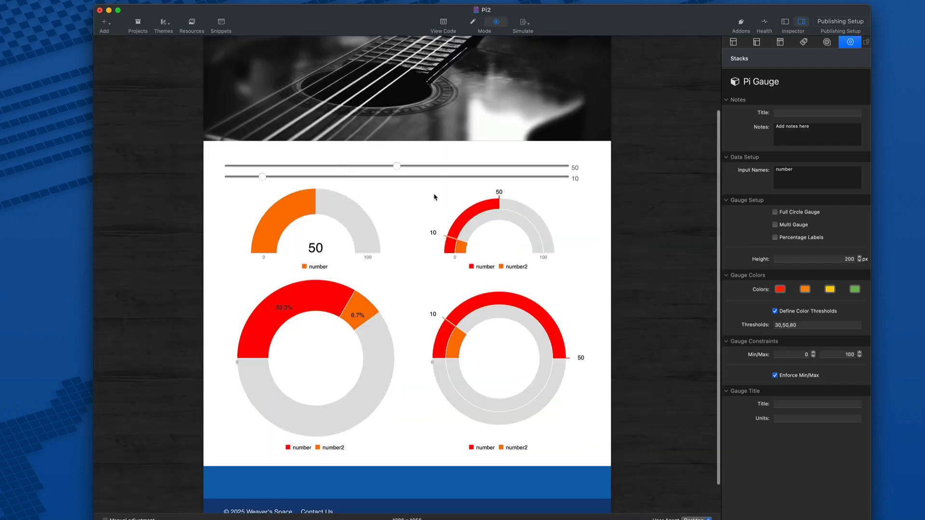
{"action": "left_click_drag", "start_coordinate": [398, 170], "coordinate": [508, 169]}
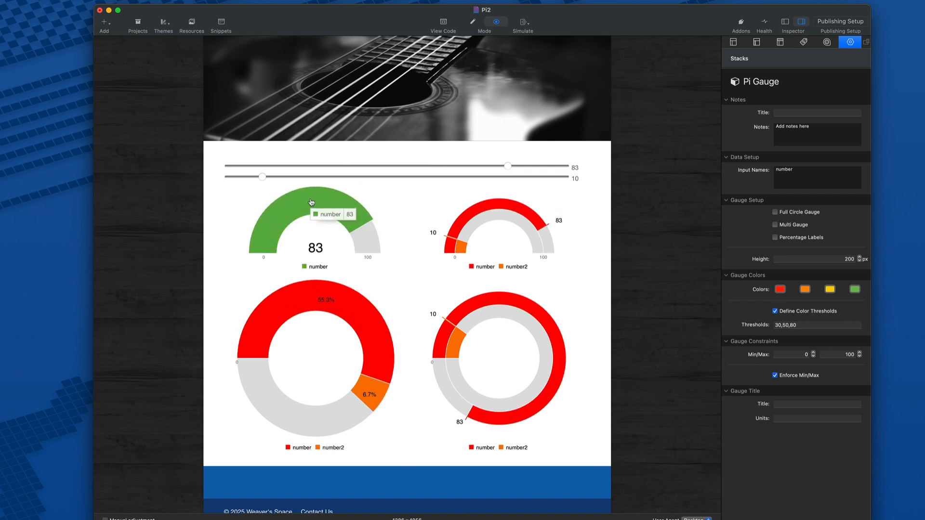
{"action": "left_click_drag", "start_coordinate": [507, 167], "coordinate": [463, 167]}
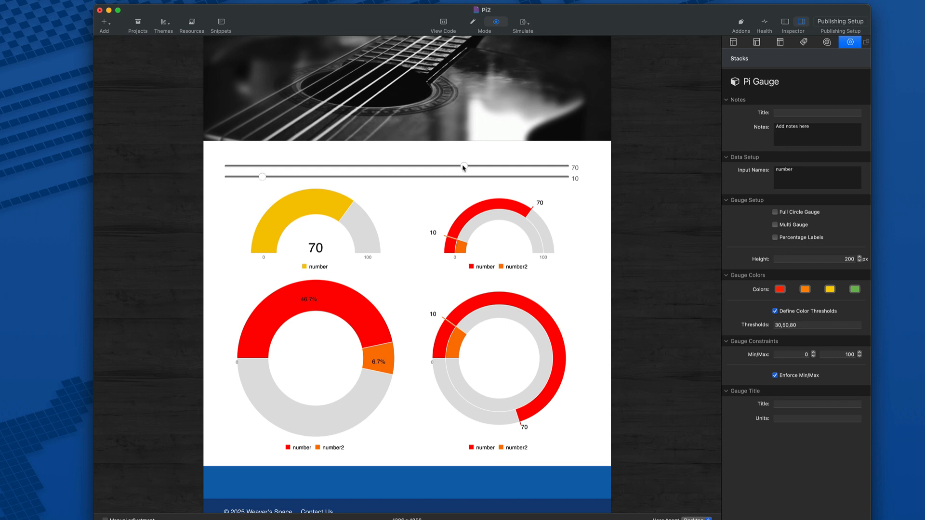
{"action": "mouse_move", "coordinate": [265, 249]}
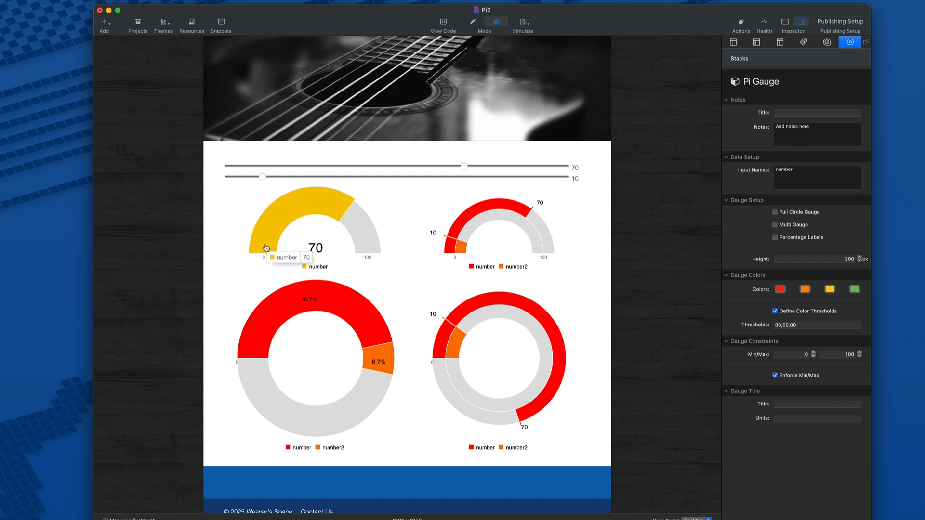
{"action": "left_click_drag", "start_coordinate": [464, 167], "coordinate": [483, 167]}
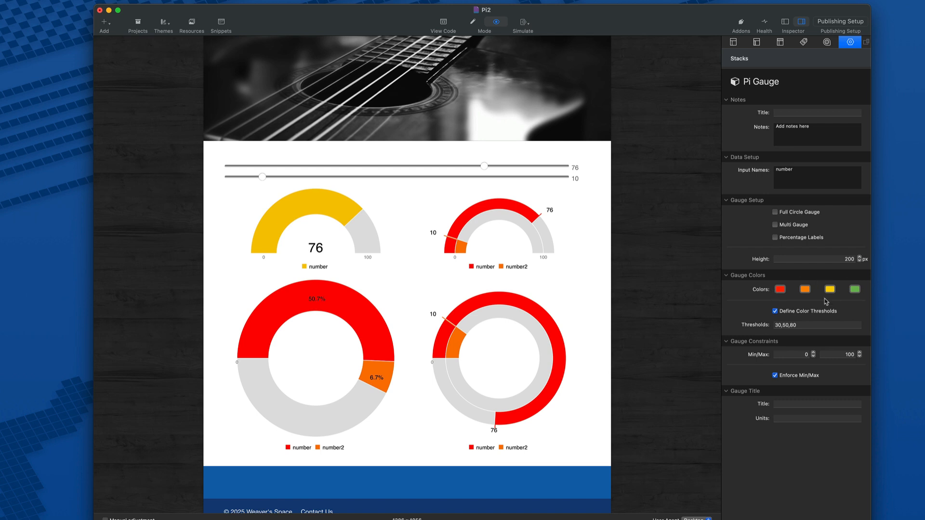
Compare the first gauge with Define Color Thresholds off and on, moving the number slider to 33 and 84 while it is on.
{"action": "left_click", "coordinate": [775, 311]}
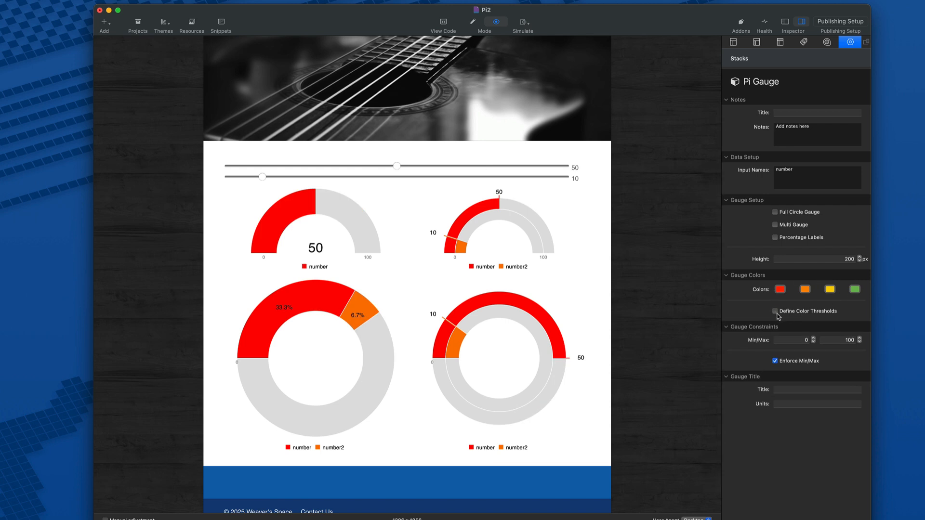
{"action": "left_click", "coordinate": [774, 311]}
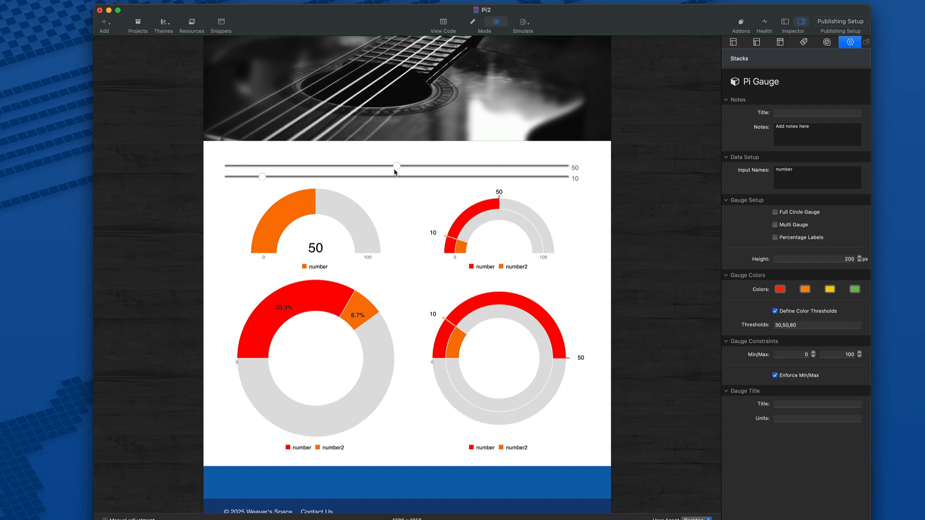
{"action": "left_click_drag", "start_coordinate": [395, 168], "coordinate": [340, 167]}
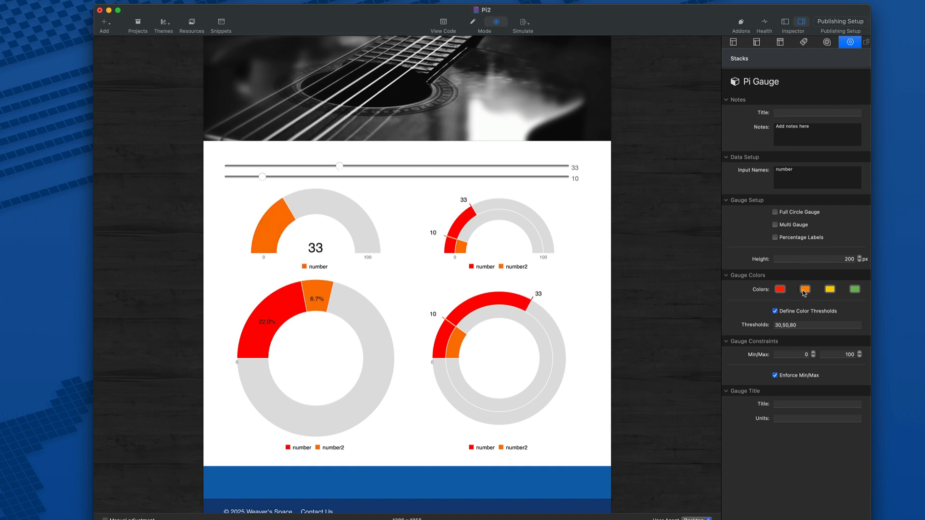
{"action": "left_click_drag", "start_coordinate": [340, 166], "coordinate": [512, 170]}
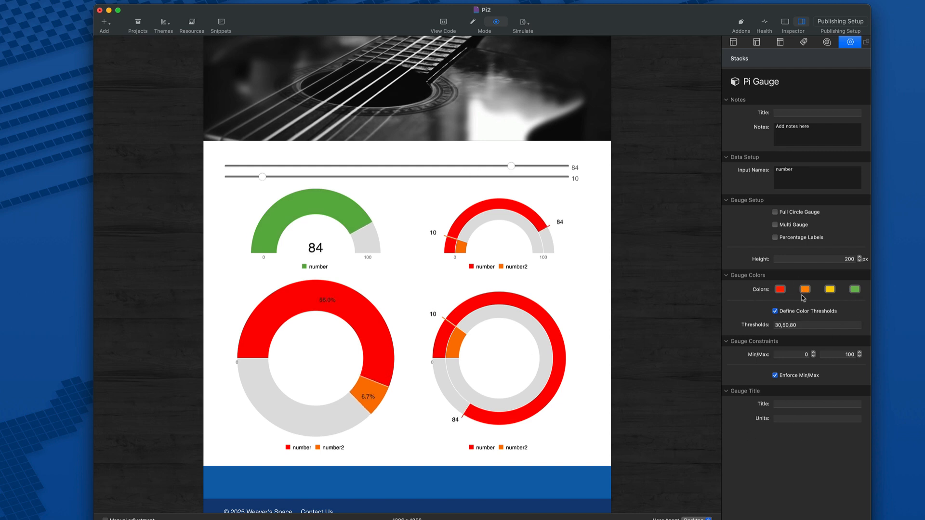
{"action": "left_click", "coordinate": [775, 312]}
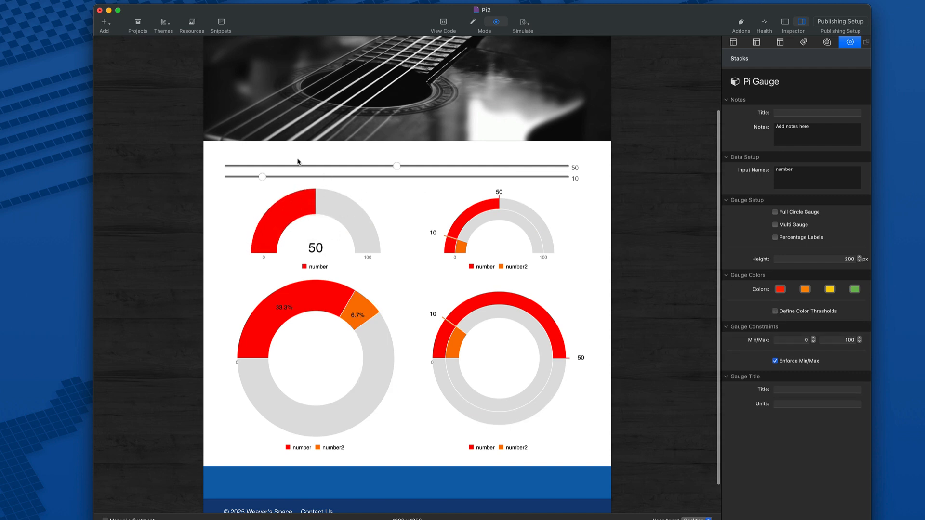
{"action": "left_click_drag", "start_coordinate": [397, 166], "coordinate": [346, 167]}
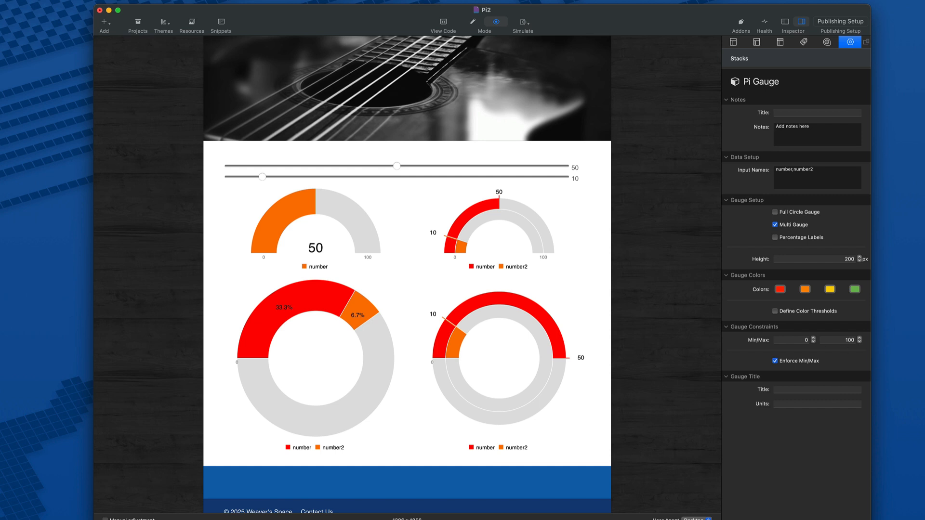
Test the two-input multi gauge with the number2 slider at 40, the number slider at 69, and number2 at 51.
{"action": "left_click_drag", "start_coordinate": [262, 177], "coordinate": [364, 177]}
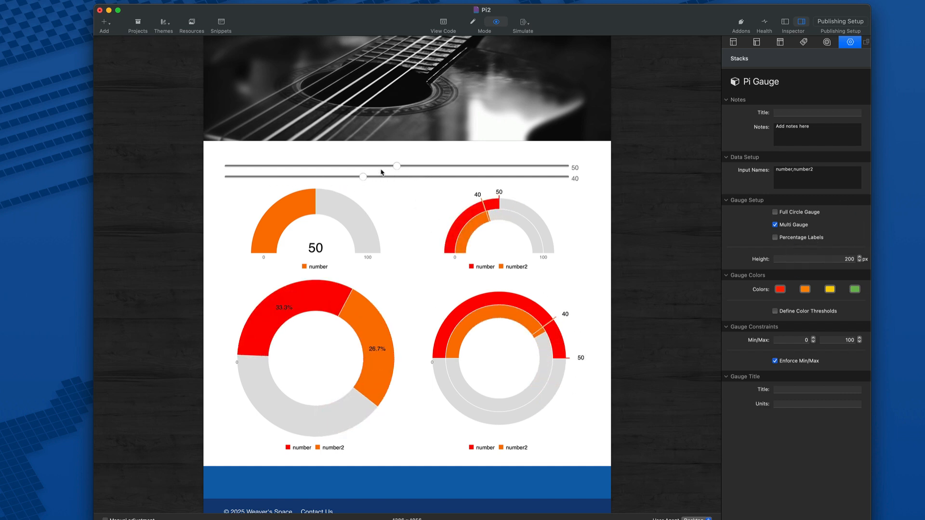
{"action": "mouse_move", "coordinate": [482, 217]}
{"action": "left_click_drag", "start_coordinate": [398, 168], "coordinate": [460, 167]}
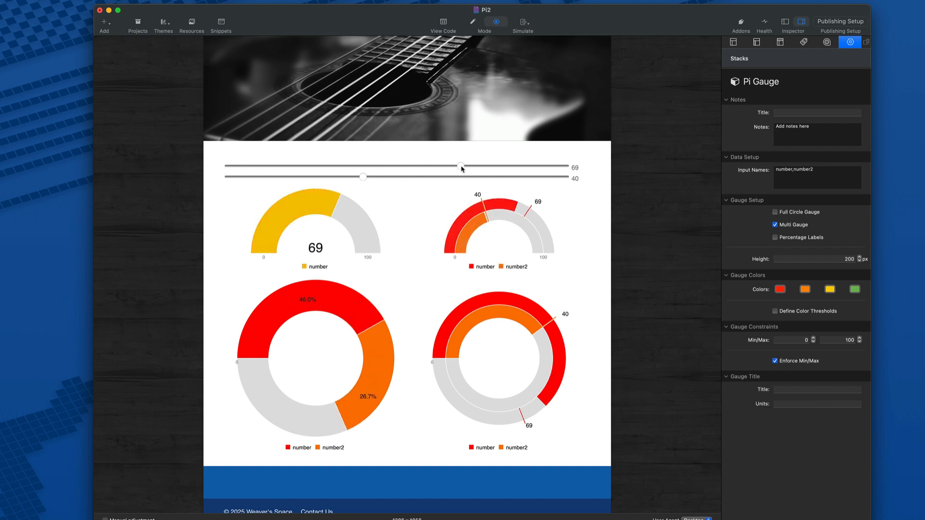
{"action": "mouse_move", "coordinate": [525, 209]}
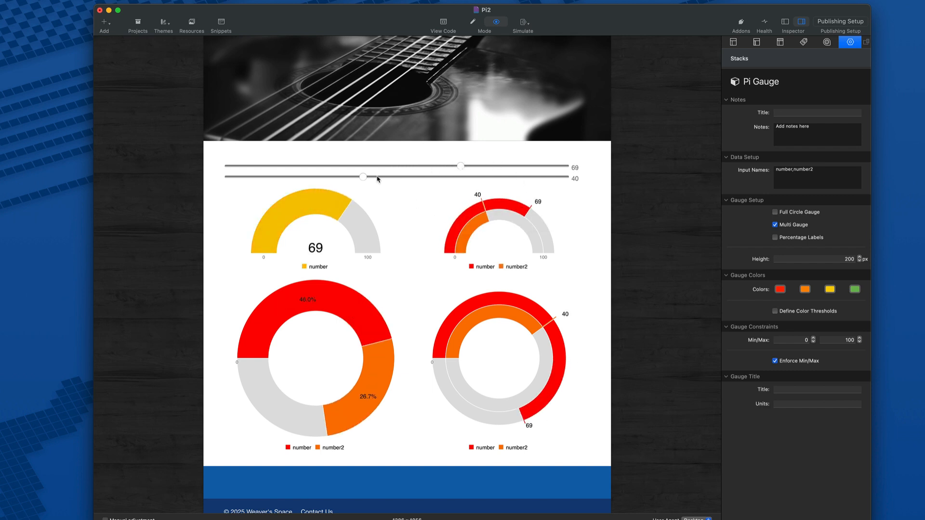
{"action": "left_click_drag", "start_coordinate": [365, 178], "coordinate": [400, 178]}
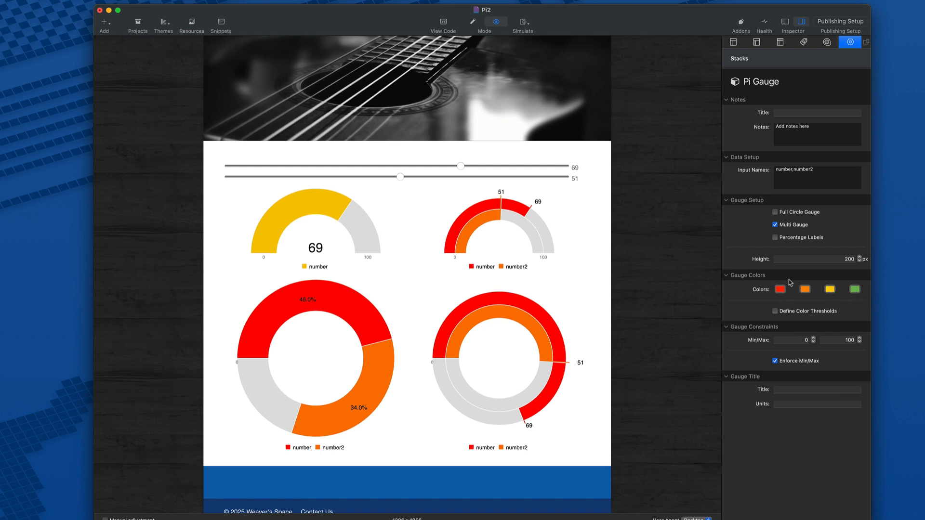
Try Define Color Thresholds on the multi gauge with the number2 slider at 69, and turn the option back off.
{"action": "left_click", "coordinate": [775, 311]}
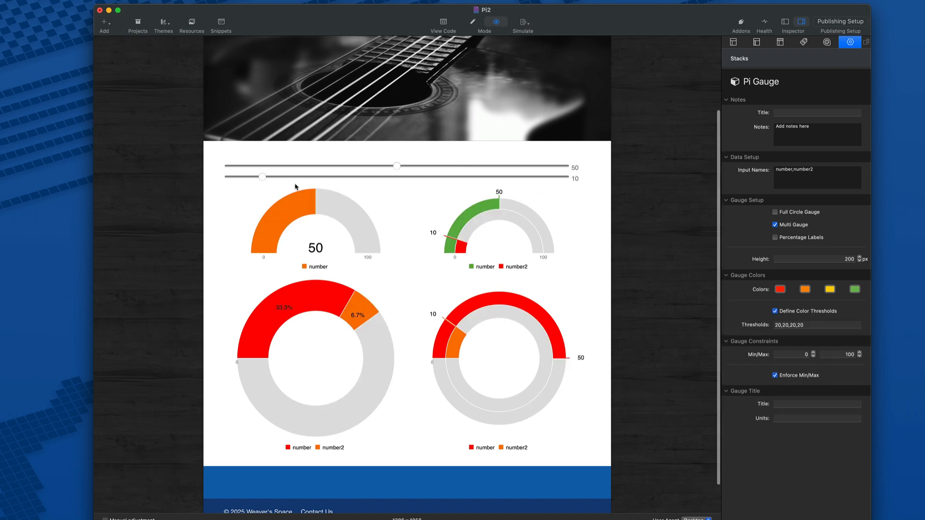
{"action": "left_click_drag", "start_coordinate": [262, 178], "coordinate": [461, 182]}
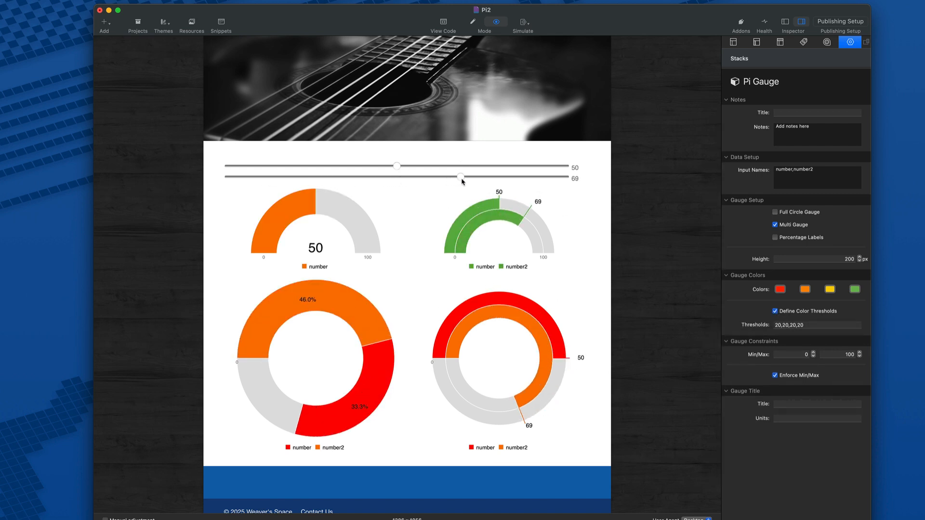
{"action": "left_click", "coordinate": [775, 312]}
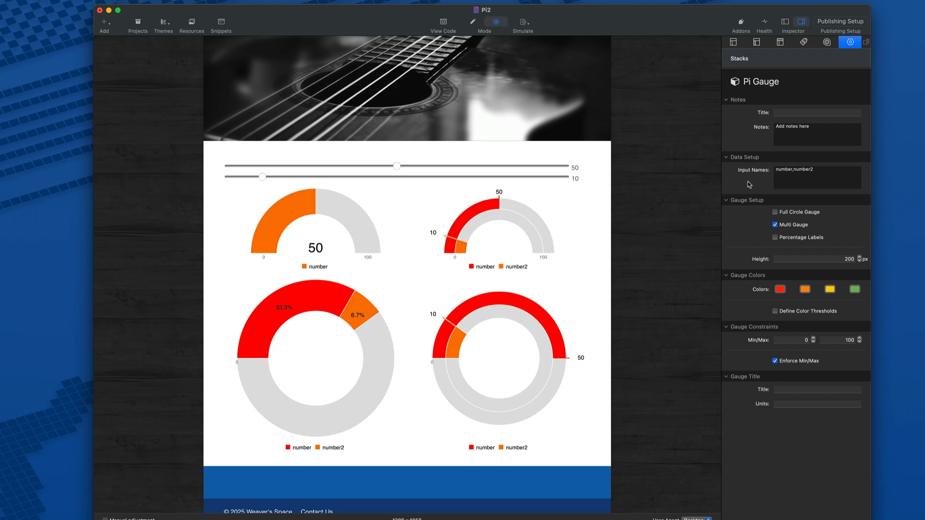
Compare the two input names of the multi gauge with its legend entries.
{"action": "left_click_drag", "start_coordinate": [775, 169], "coordinate": [837, 172]}
{"action": "left_click", "coordinate": [835, 176]}
{"action": "double_click", "coordinate": [779, 169]}
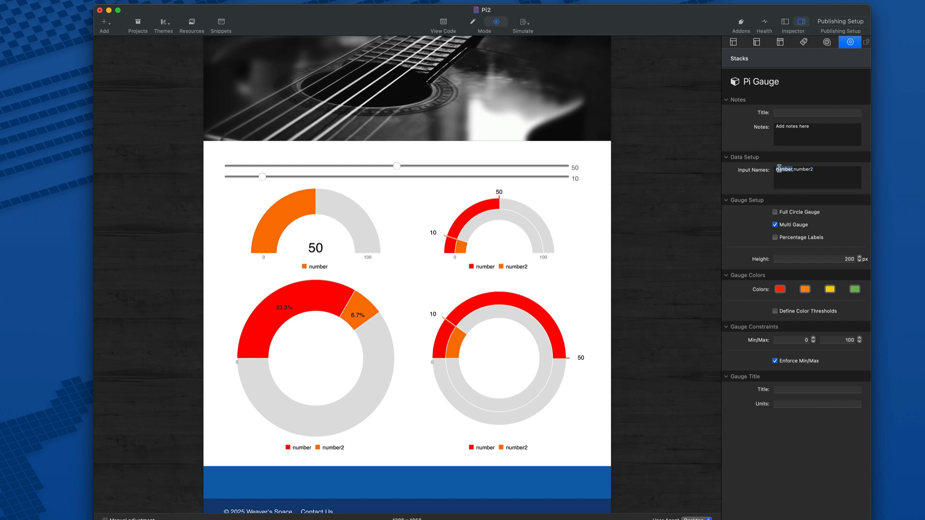
{"action": "left_click", "coordinate": [813, 170]}
{"action": "double_click", "coordinate": [813, 171]}
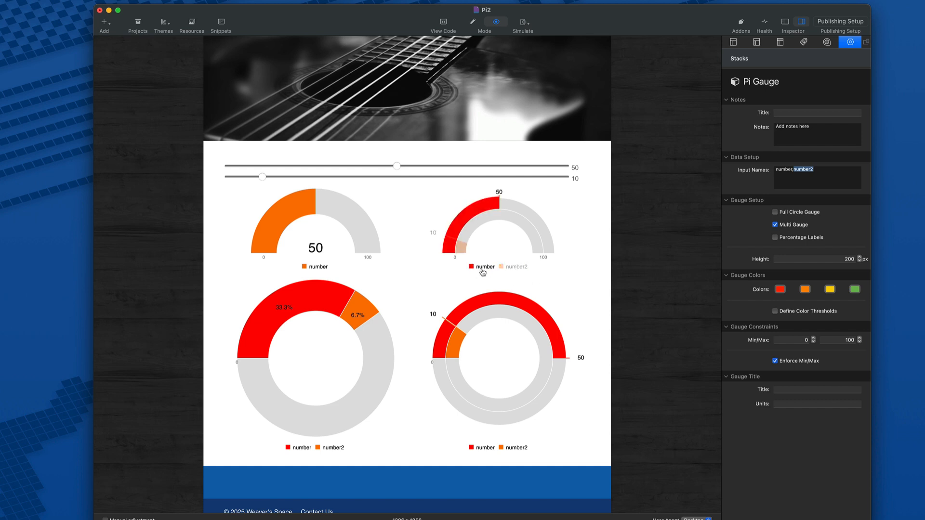
{"action": "left_click", "coordinate": [506, 269]}
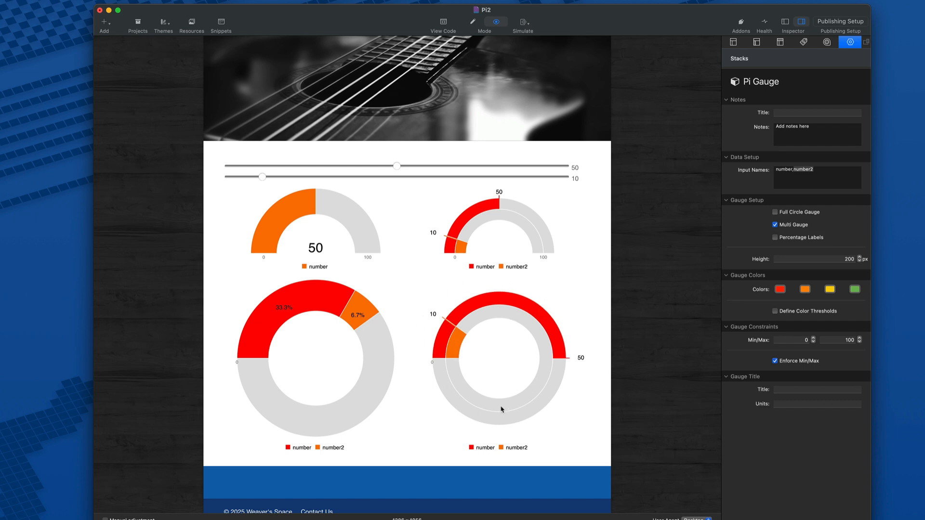
Turn off the Multi Gauge option for the second gauge and inspect its number and number2 segments.
{"action": "left_click", "coordinate": [775, 225]}
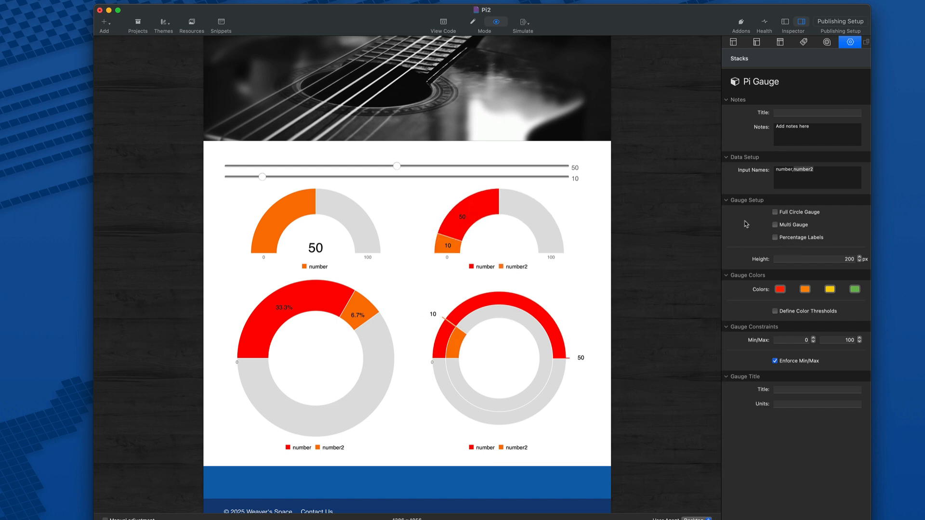
{"action": "left_click", "coordinate": [774, 225]}
{"action": "left_click", "coordinate": [774, 225]}
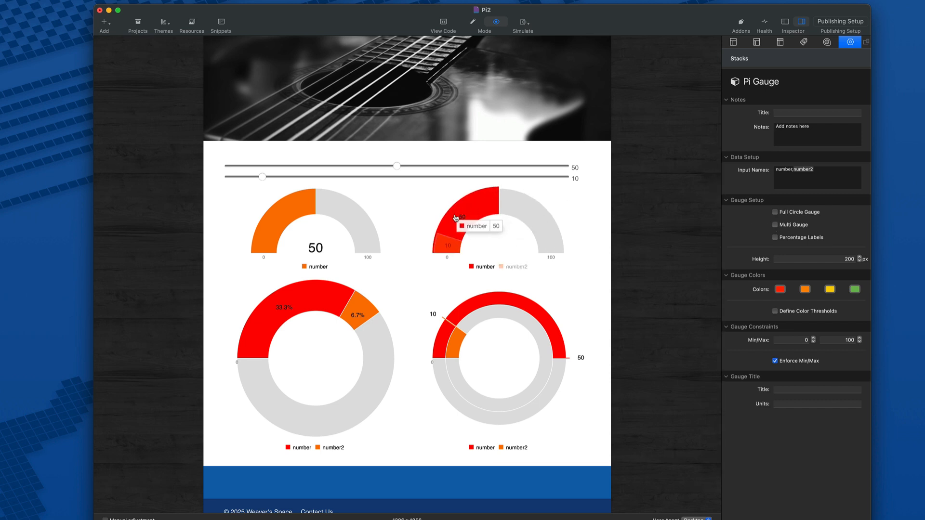
{"action": "mouse_move", "coordinate": [459, 254]}
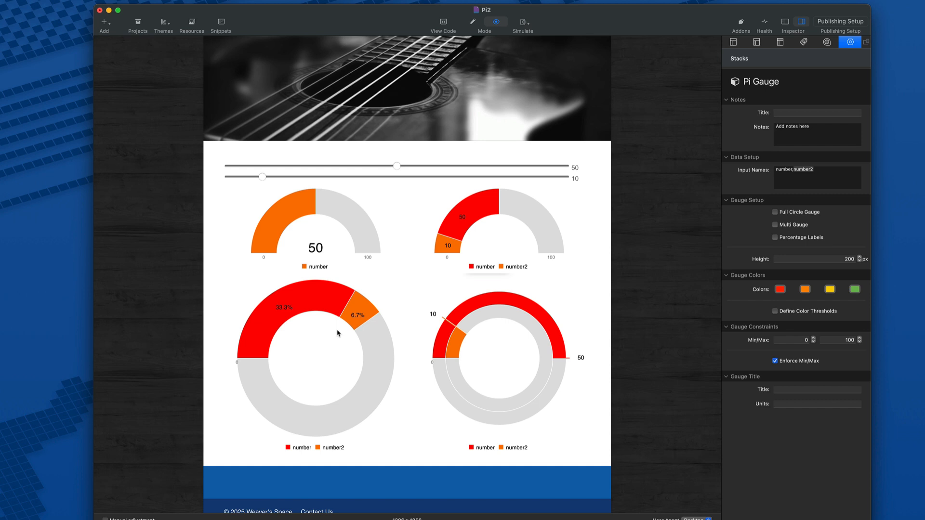
Test the second gauge with the number slider at 100, and turn off its Enforce Min/Max constraint.
{"action": "left_click", "coordinate": [817, 258]}
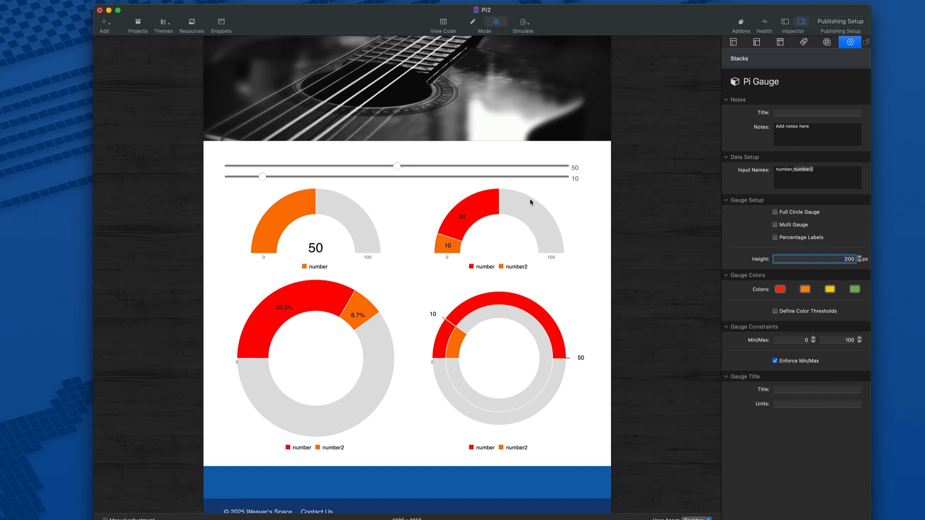
{"action": "left_click_drag", "start_coordinate": [397, 166], "coordinate": [583, 173]}
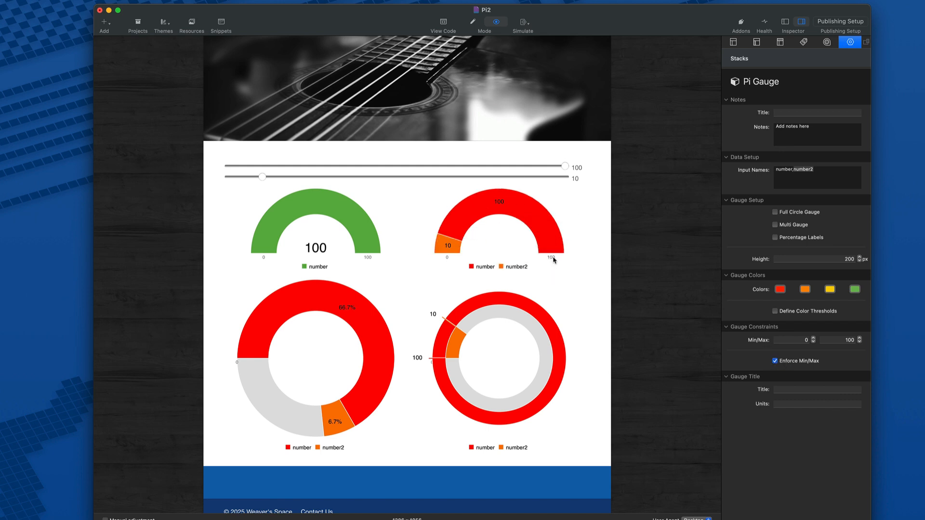
{"action": "left_click", "coordinate": [775, 361]}
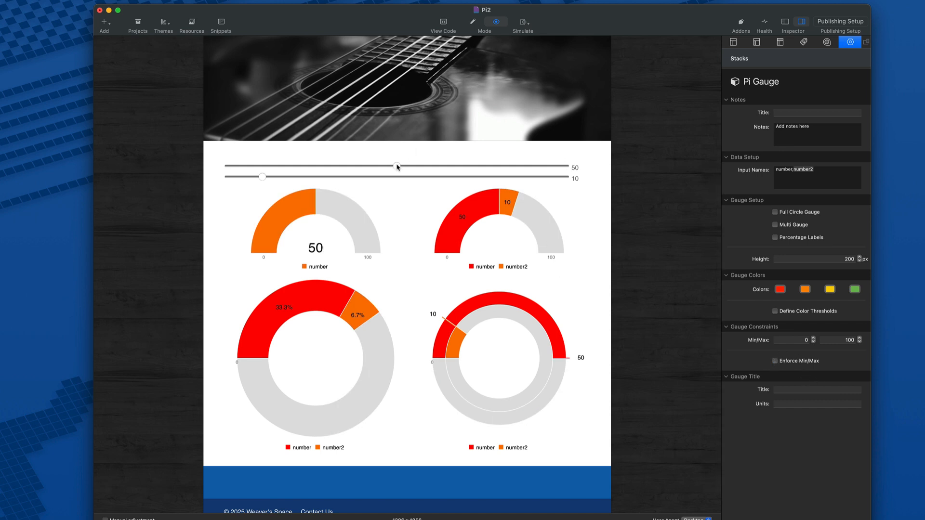
Test the second gauge with the number slider at 100 and number2 at 60, and turn its Enforce Min/Max constraint back on.
{"action": "left_click_drag", "start_coordinate": [396, 166], "coordinate": [575, 185]}
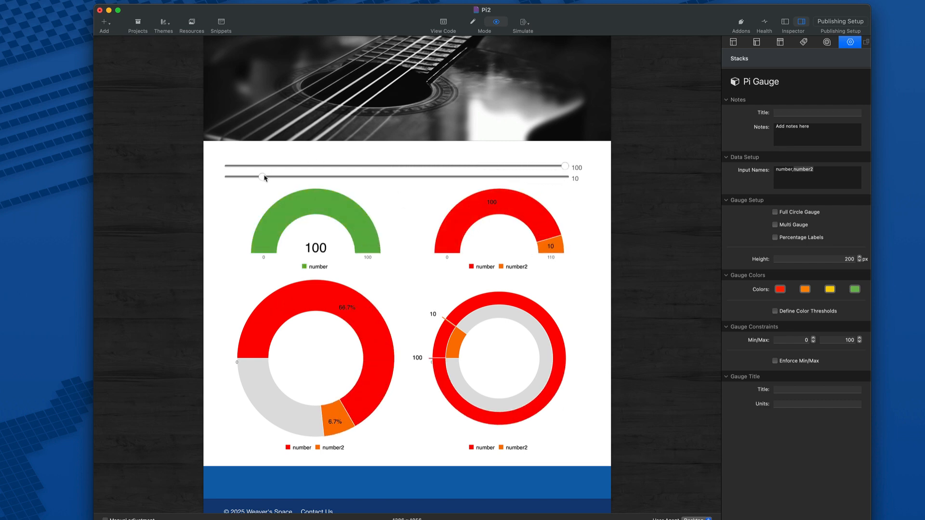
{"action": "left_click_drag", "start_coordinate": [264, 179], "coordinate": [431, 179]}
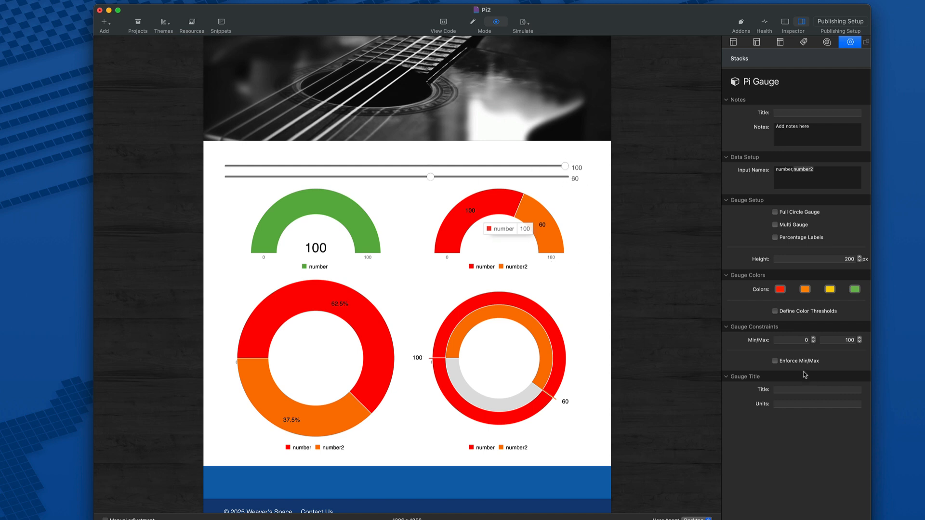
{"action": "left_click", "coordinate": [775, 361]}
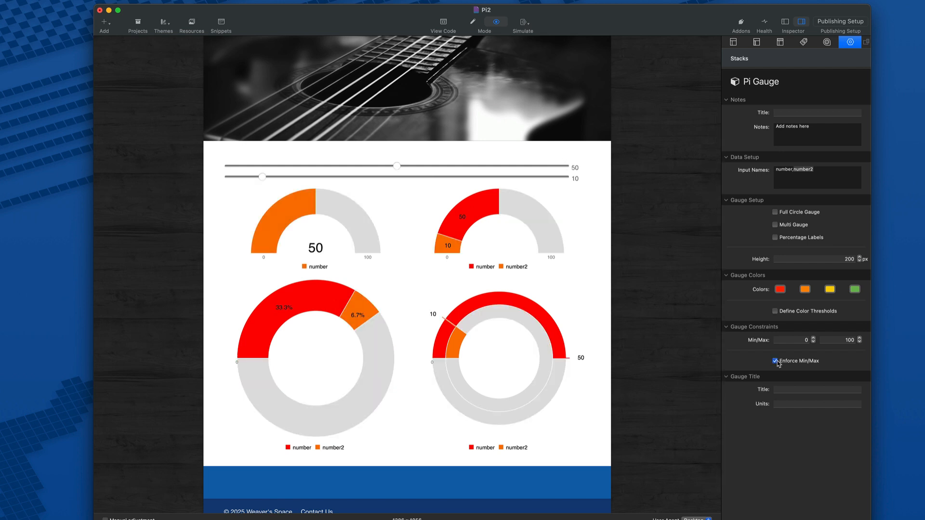
Set the second gauge's title to Chart and its units to px.
{"action": "left_click", "coordinate": [794, 390]}
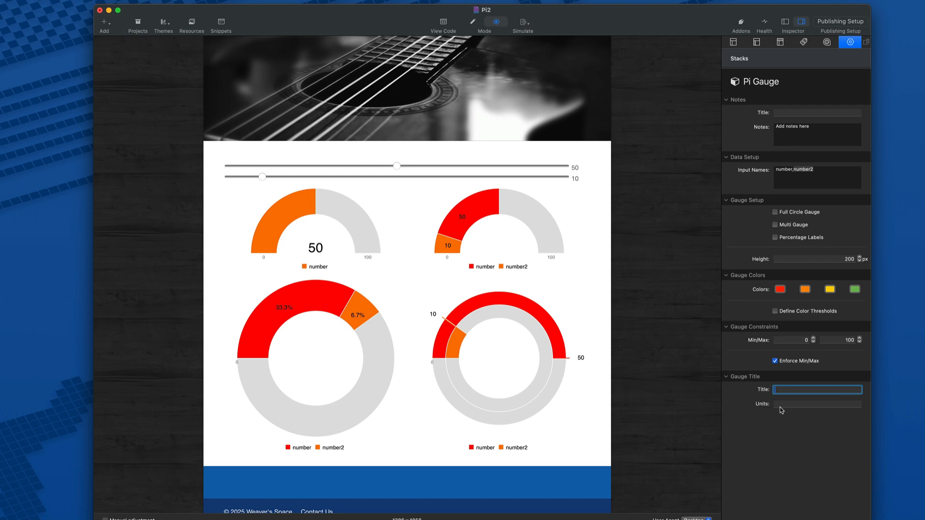
{"action": "type", "text": "Chart"}
{"action": "key", "text": "Return"}
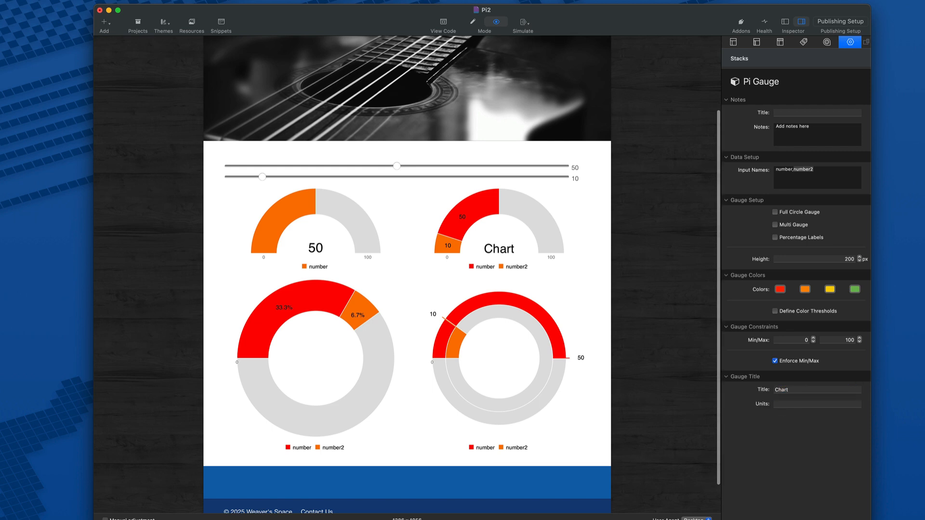
{"action": "left_click", "coordinate": [789, 404]}
{"action": "type", "text": "px"}
{"action": "key", "text": "Return"}
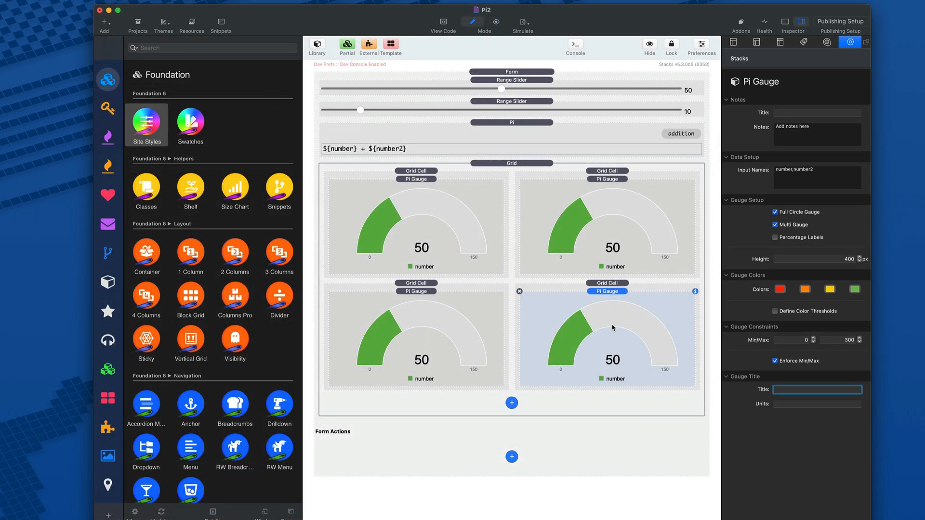
Check the Pi stack's field name and append addition to the fourth gauge's input names, giving number,number2,addition.
{"action": "left_click", "coordinate": [612, 325]}
{"action": "left_click", "coordinate": [572, 127]}
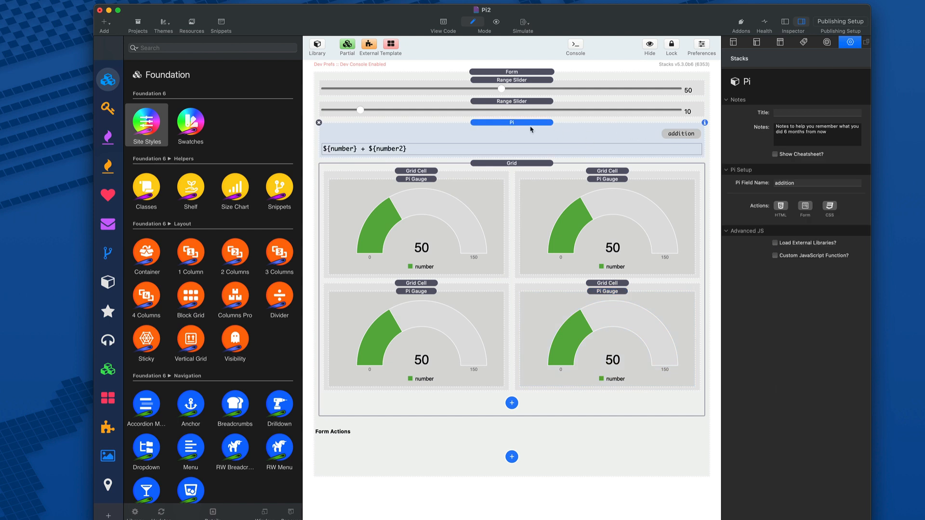
{"action": "left_click", "coordinate": [608, 332]}
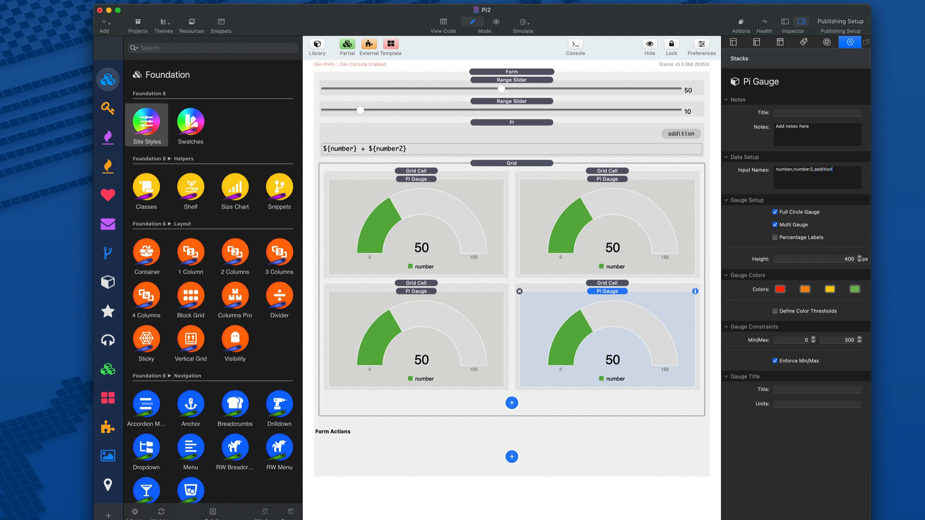
{"action": "key", "text": "Tab"}
Preview the page and test the fourth gauge's addition ring with the number2 slider at 69 and the number slider at 94.
{"action": "key", "text": "super+r"}
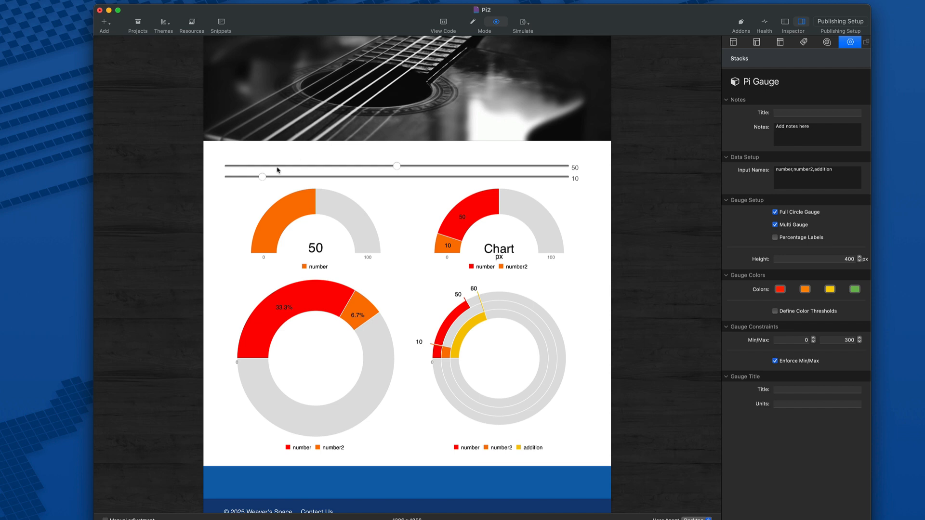
{"action": "left_click_drag", "start_coordinate": [263, 178], "coordinate": [460, 179]}
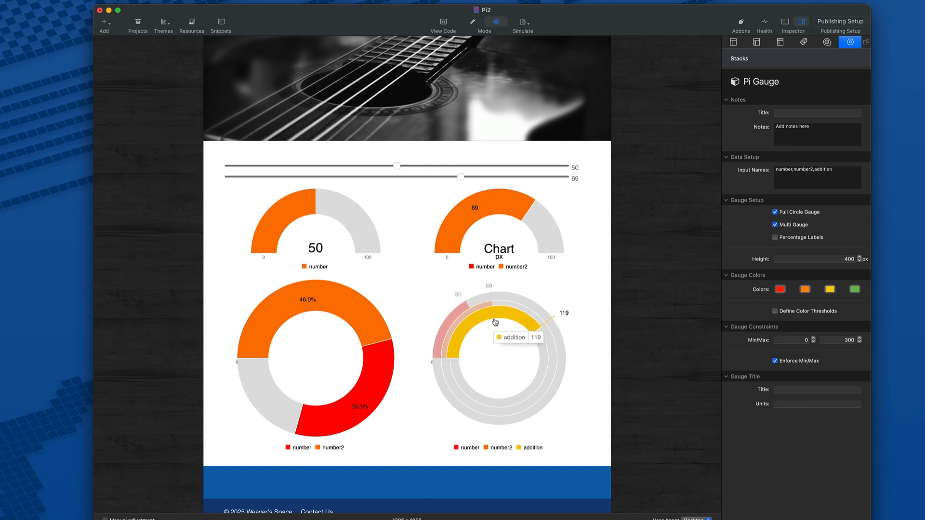
{"action": "left_click_drag", "start_coordinate": [410, 168], "coordinate": [545, 174]}
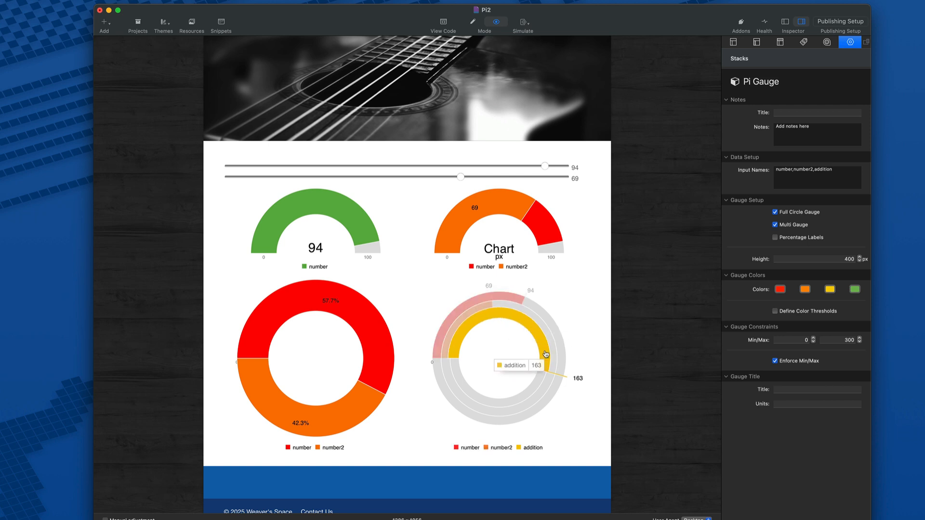